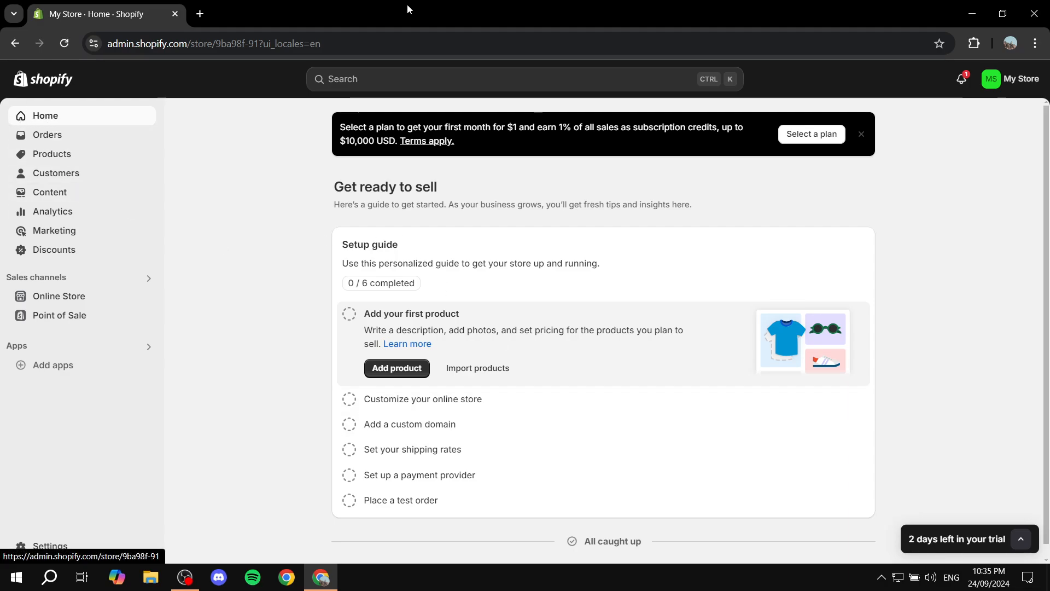
Step: Open the store's Shipping and delivery settings
left_click(44, 297)
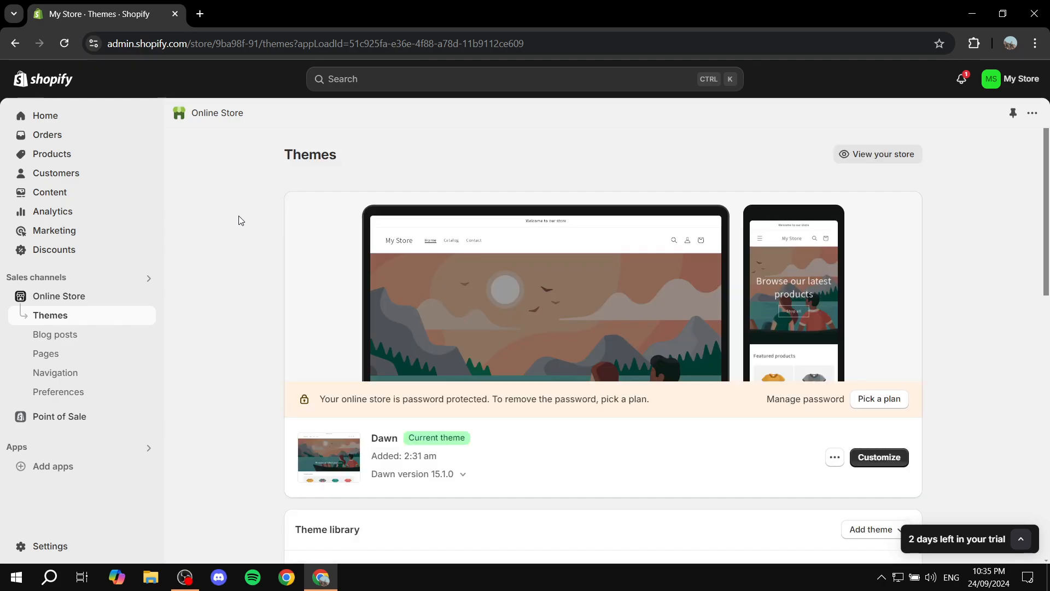
left_click(54, 550)
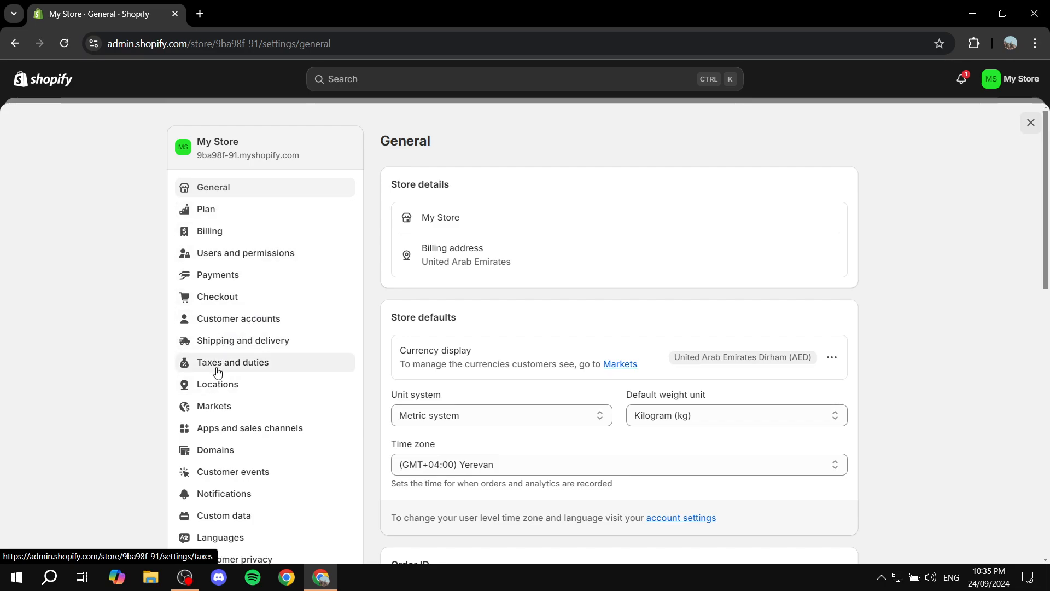
left_click(237, 345)
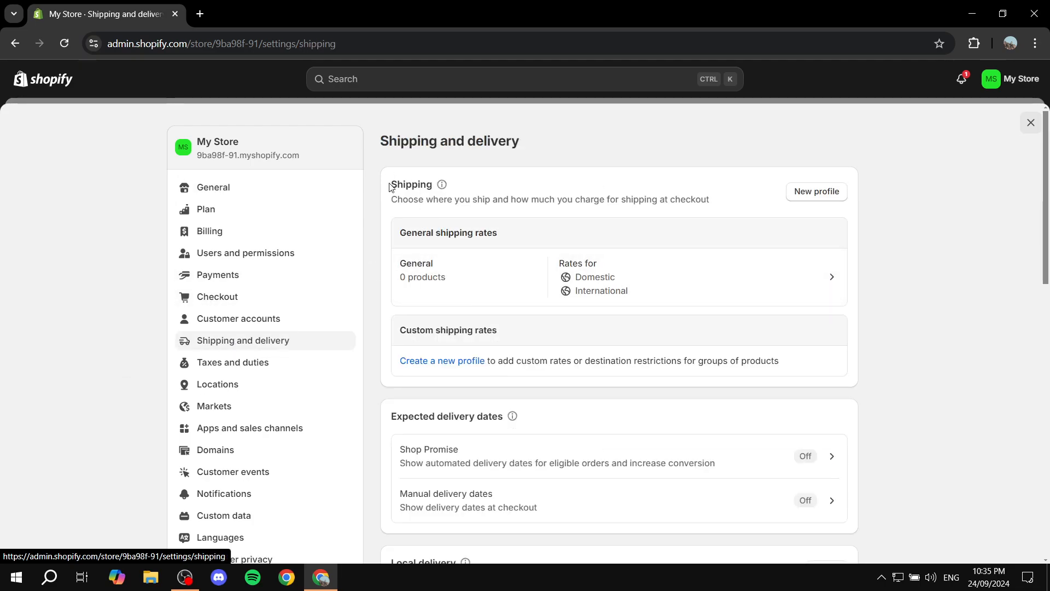
left_click_drag(389, 186, 468, 184)
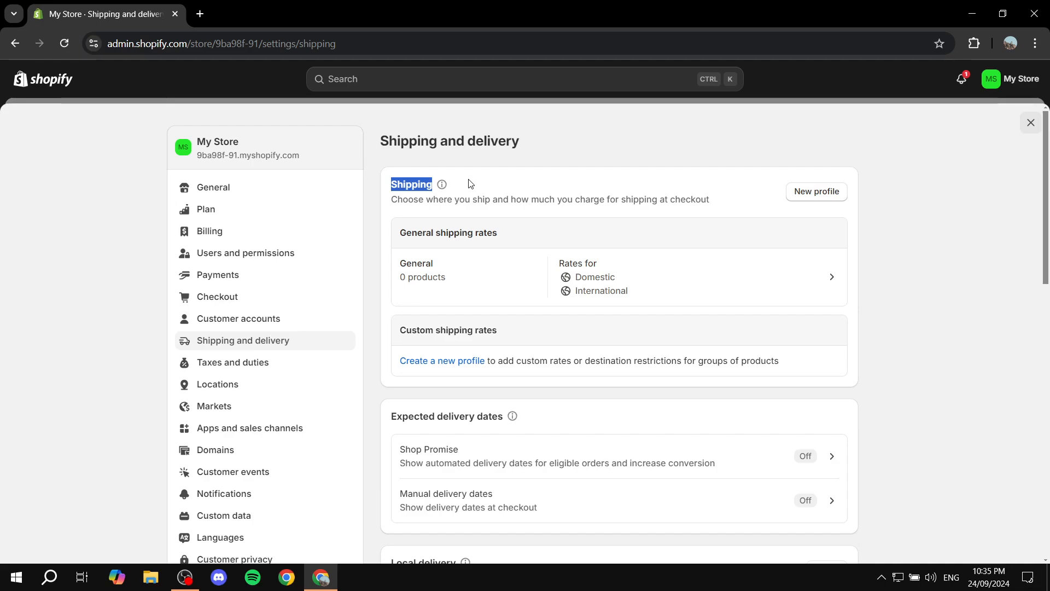
left_click(469, 184)
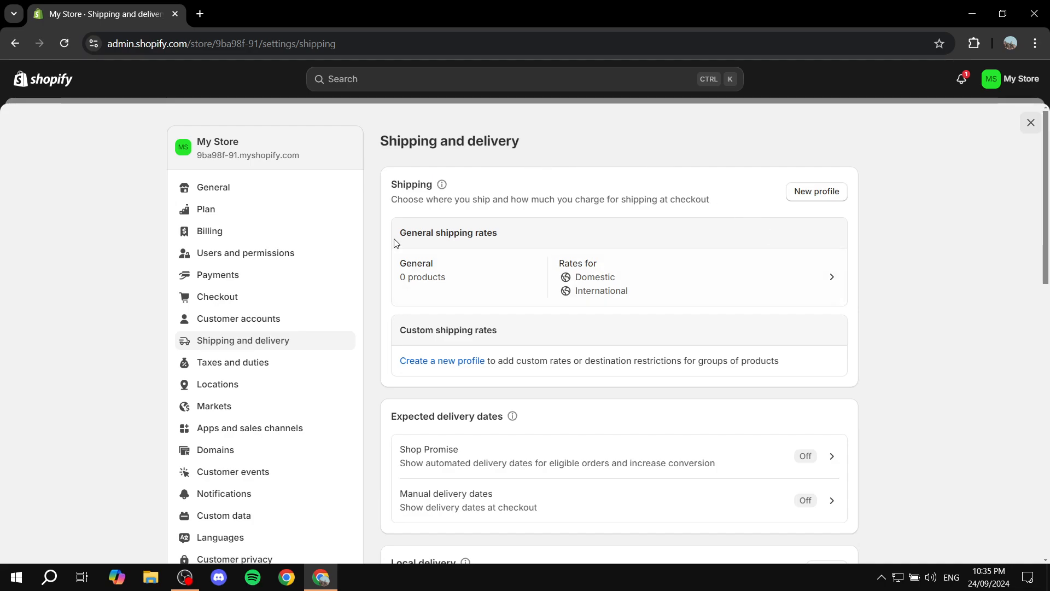
Step: Open the General shipping rates profile for managing its zones and rates
left_click_drag(400, 232, 517, 232)
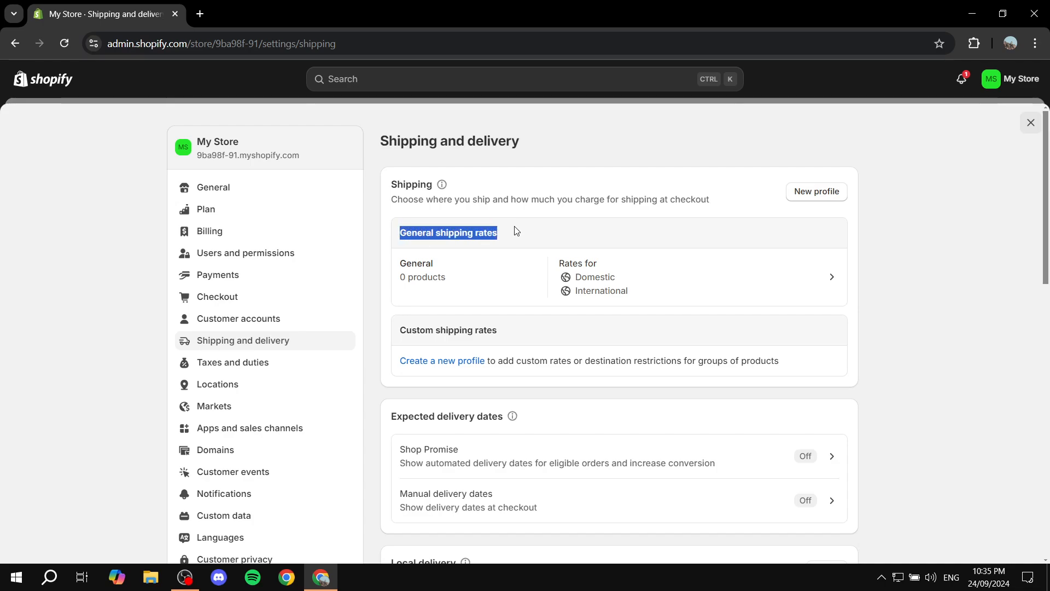
left_click(517, 232)
left_click(796, 288)
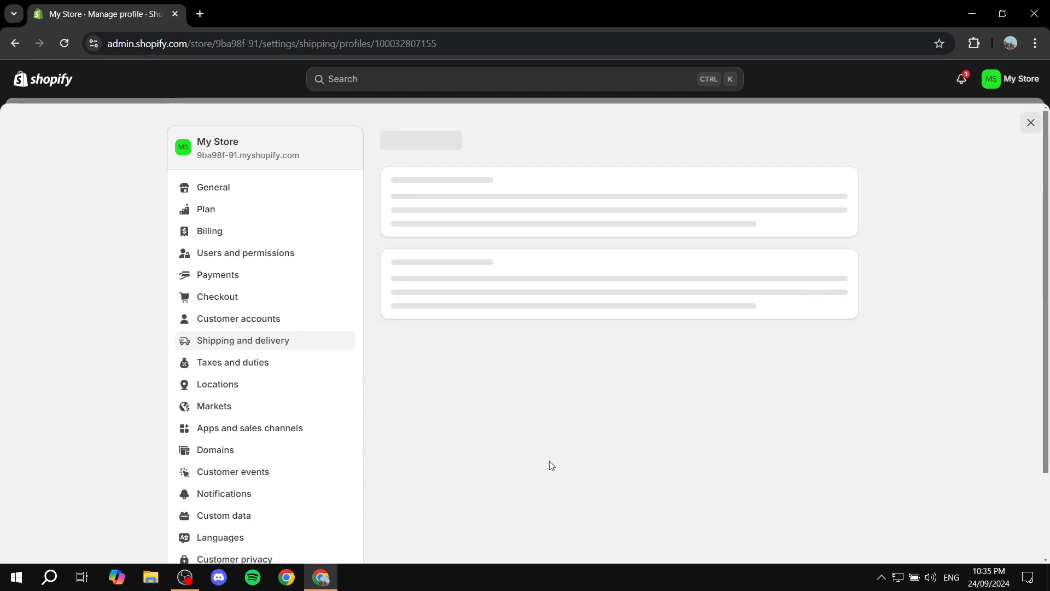
Step: Examine the profile's shipping zones, covering the Domestic zone's options, the International zone's countries and its Standard rate price
scroll(583, 340, "down", 3)
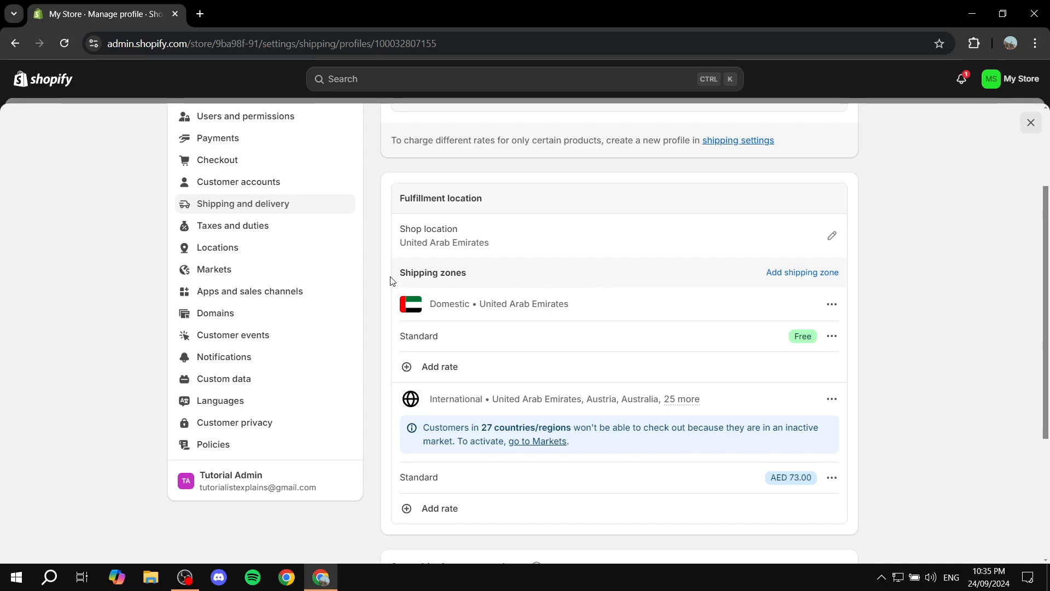
left_click_drag(393, 273, 481, 273)
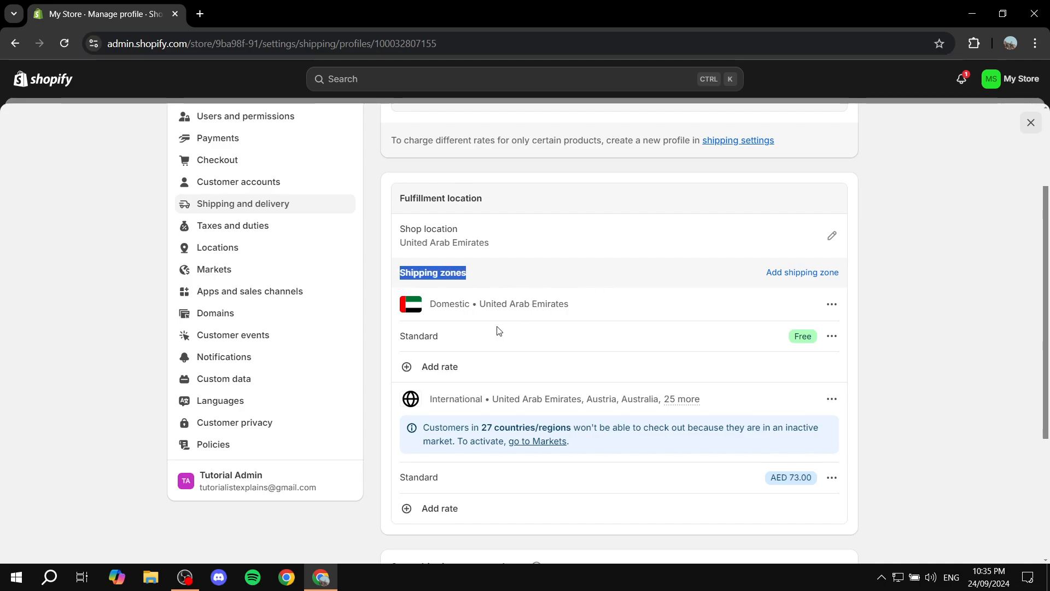
scroll(499, 359, "down", 1)
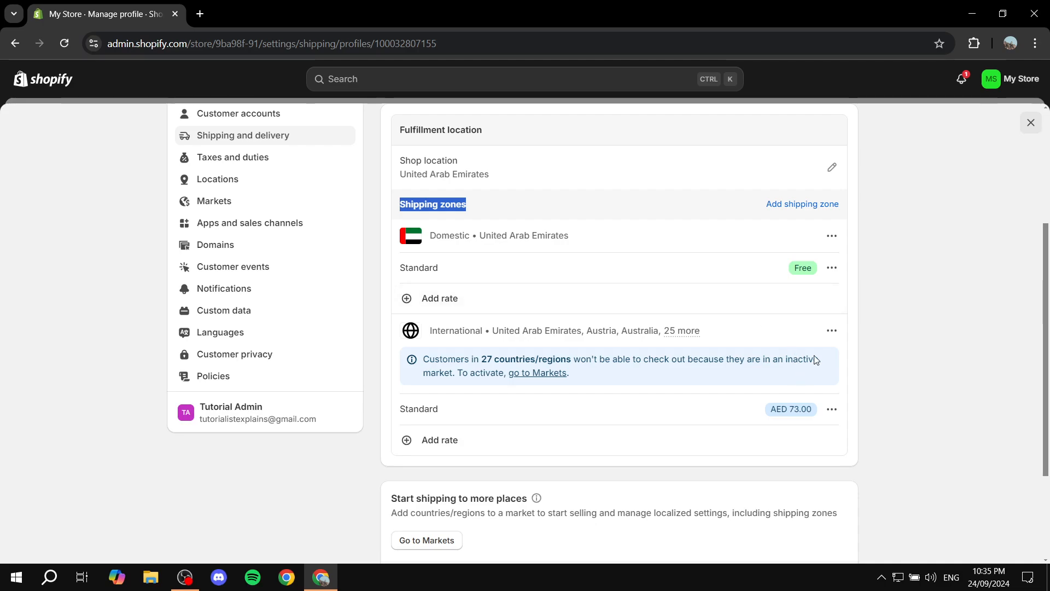
left_click(832, 236)
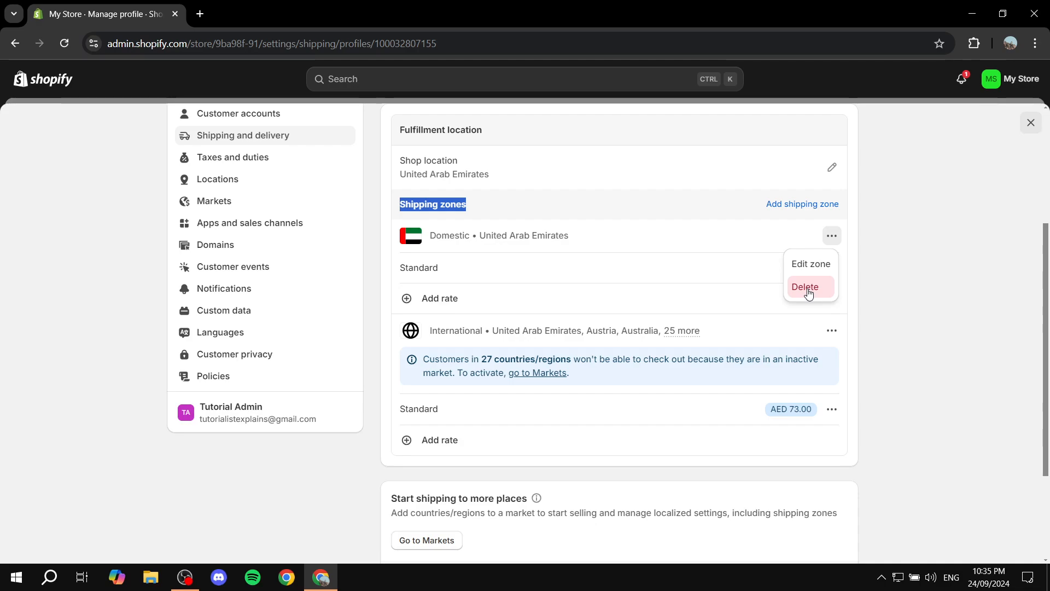
left_click(894, 257)
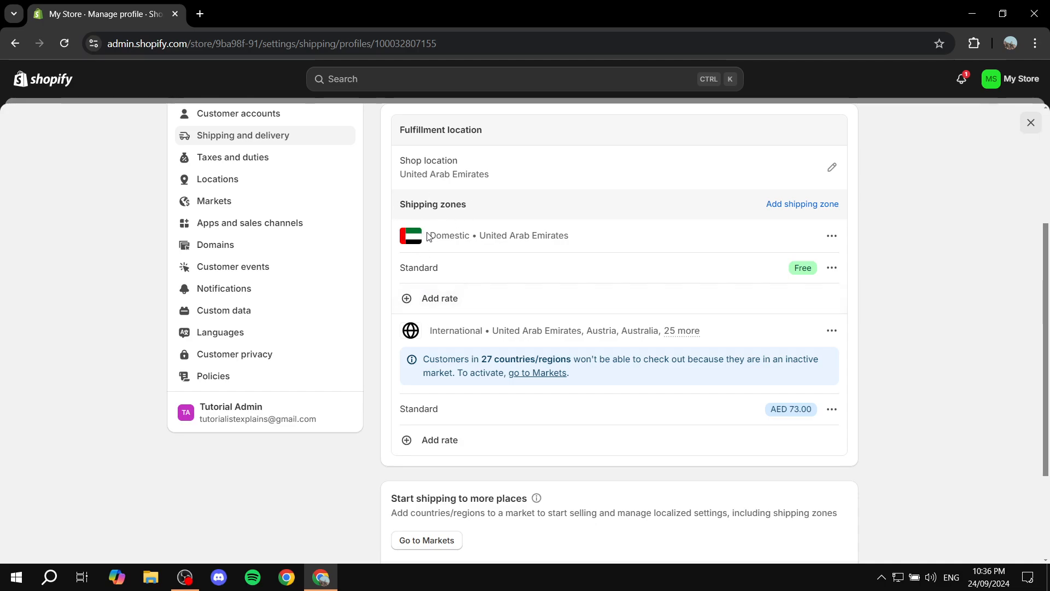
left_click_drag(427, 236, 575, 235)
left_click(585, 235)
left_click_drag(429, 330, 727, 349)
left_click(727, 346)
left_click_drag(776, 409, 830, 412)
left_click(922, 417)
Step: Delete the Standard rate from the Domestic shipping zone
left_click(832, 268)
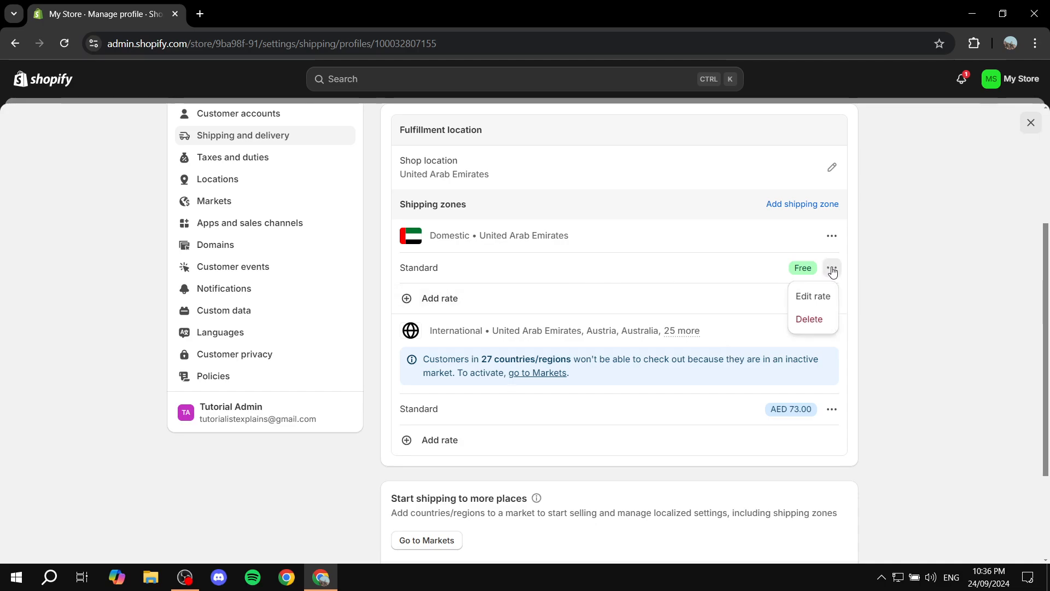
left_click(813, 321)
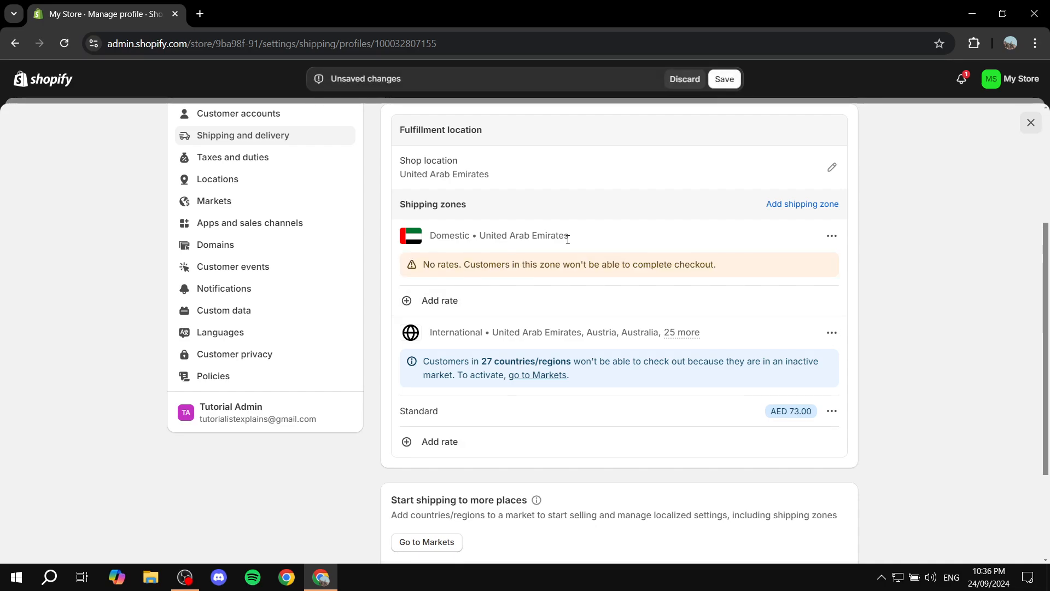
Step: Start a new rate for the Domestic zone, using a flat rate type and the Custom shipping rate
left_click(442, 302)
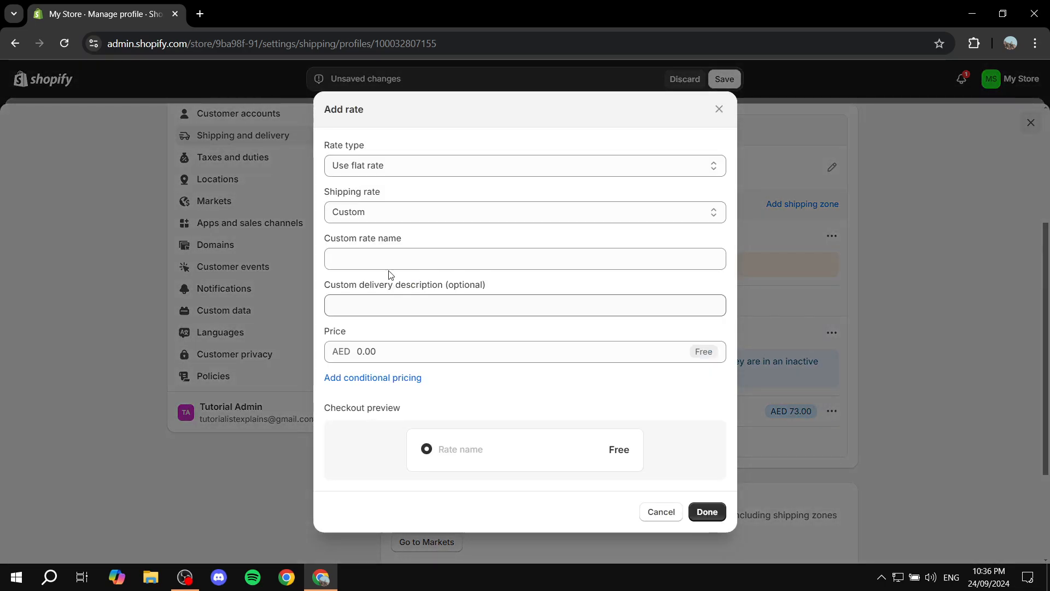
left_click_drag(324, 146, 426, 167)
left_click(425, 170)
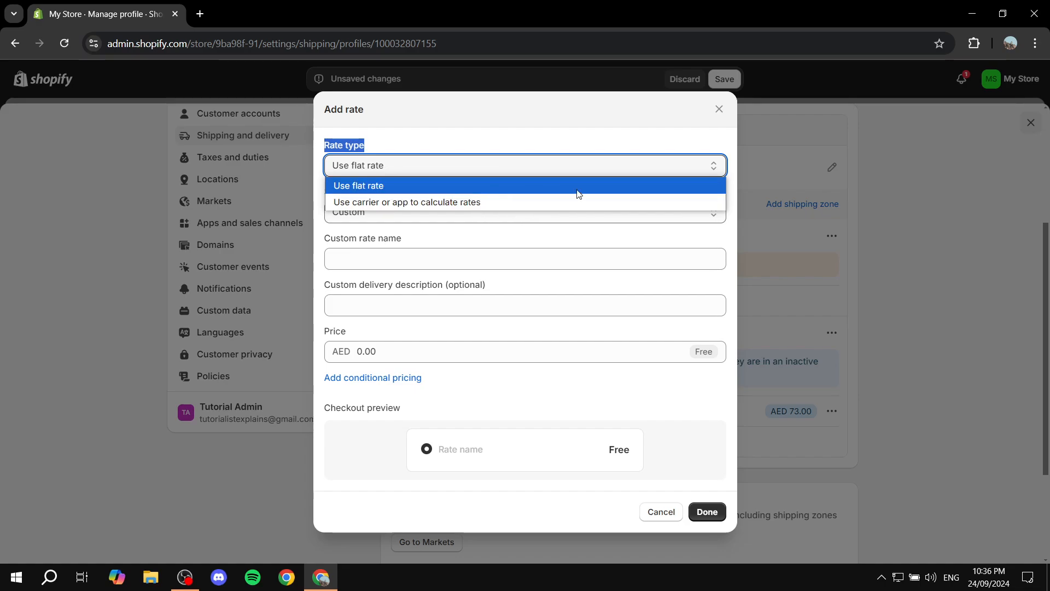
left_click(466, 189)
left_click(452, 138)
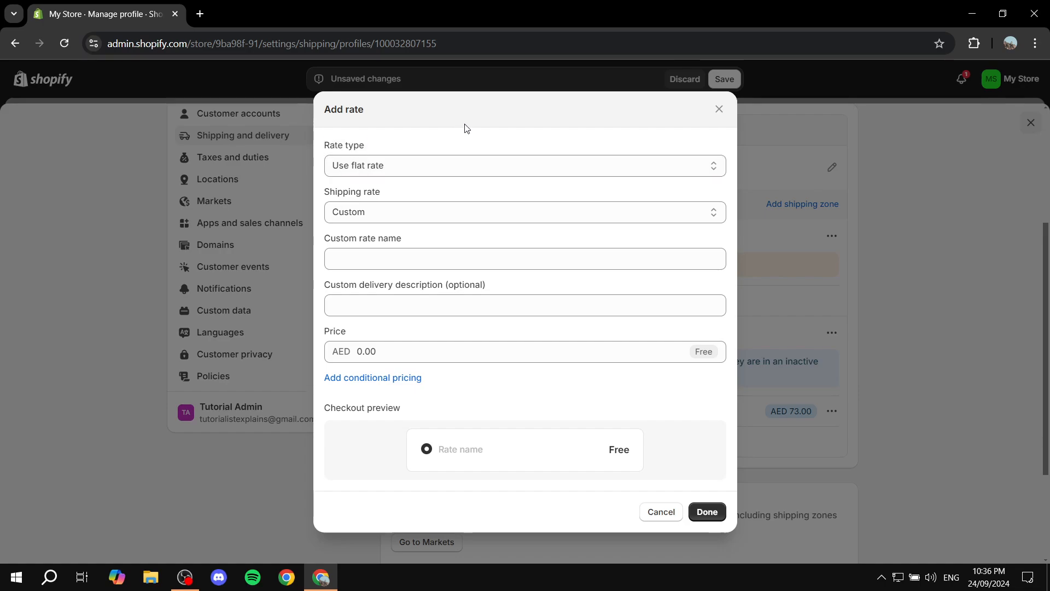
left_click(419, 213)
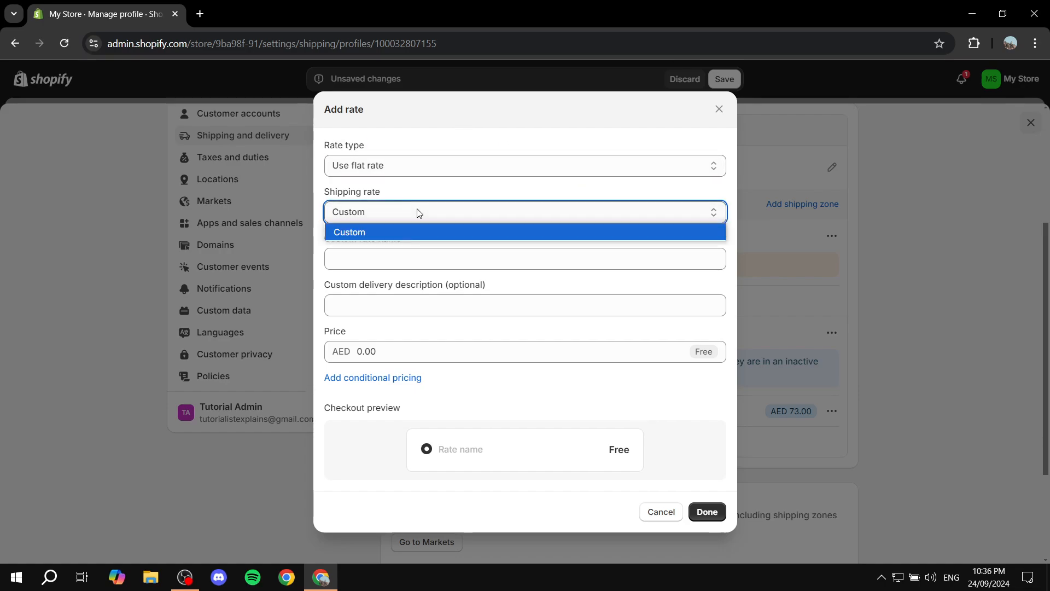
left_click(405, 229)
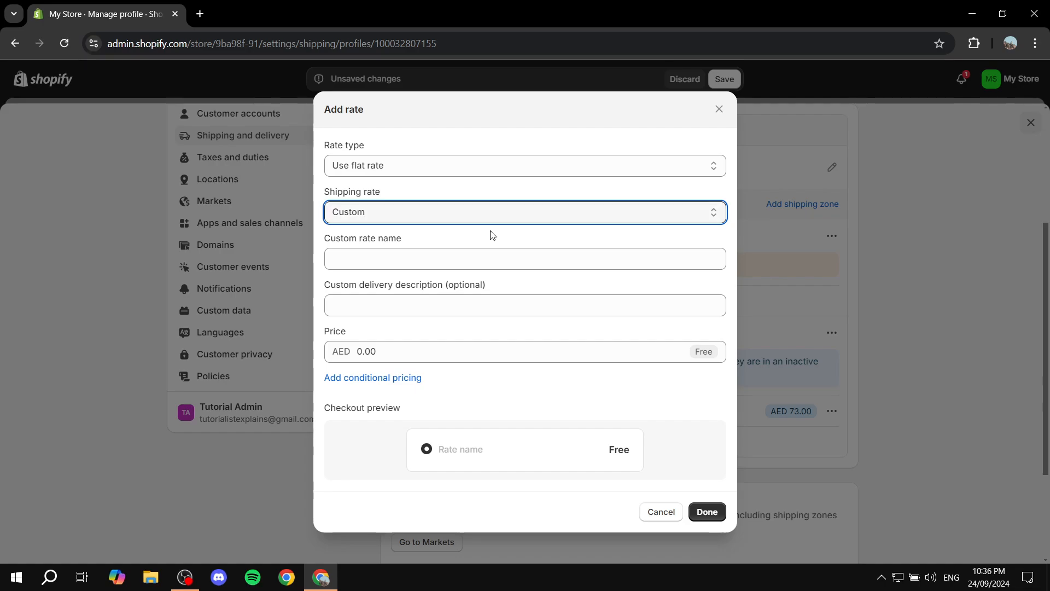
Step: Name the custom rate "Free Delivery", correcting the spelling of the second word
left_click(440, 259)
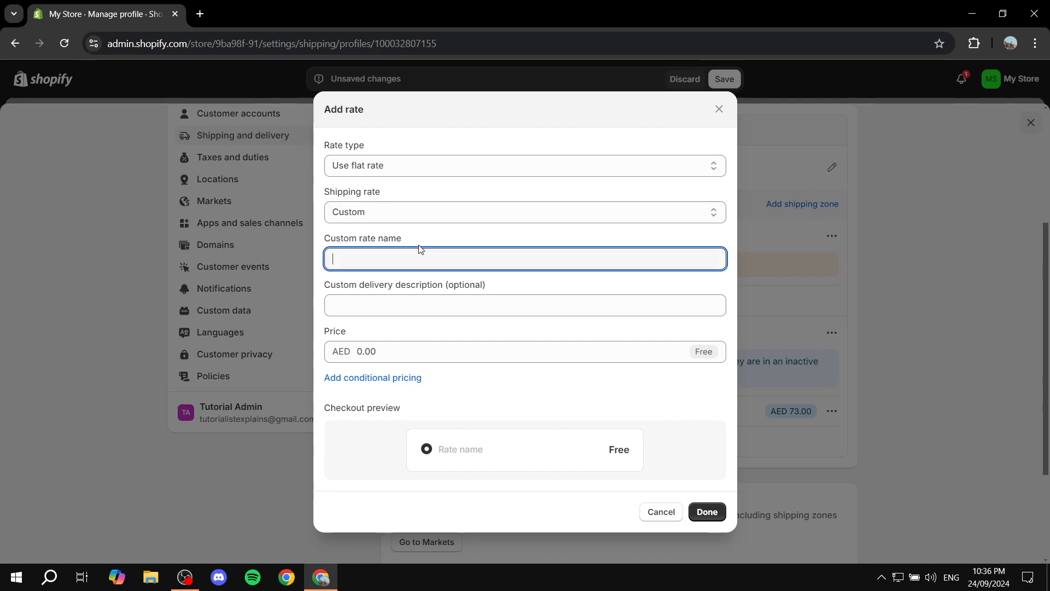
type("Free Delievery")
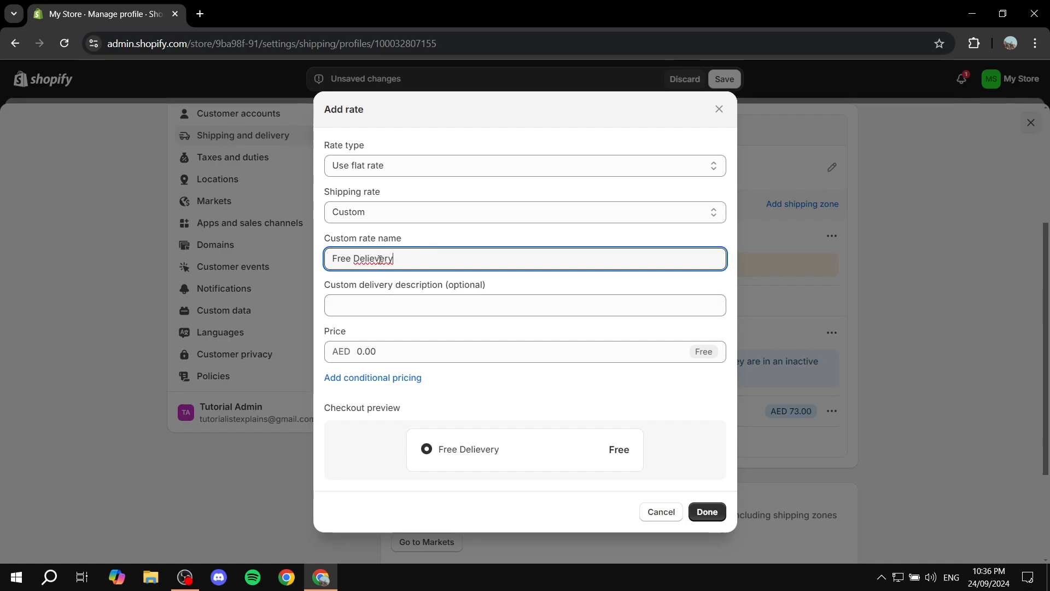
left_click_drag(395, 258, 350, 260)
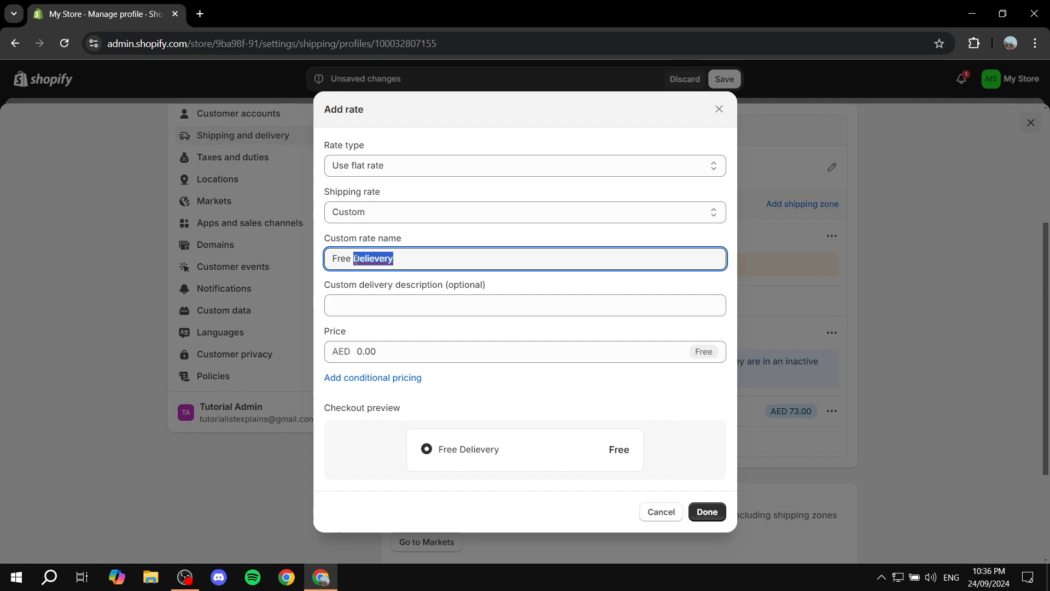
right_click(351, 258)
left_click(400, 272)
Step: Leave the optional delivery description empty and add the rate to the Domestic zone at AED 0.00
left_click(438, 305)
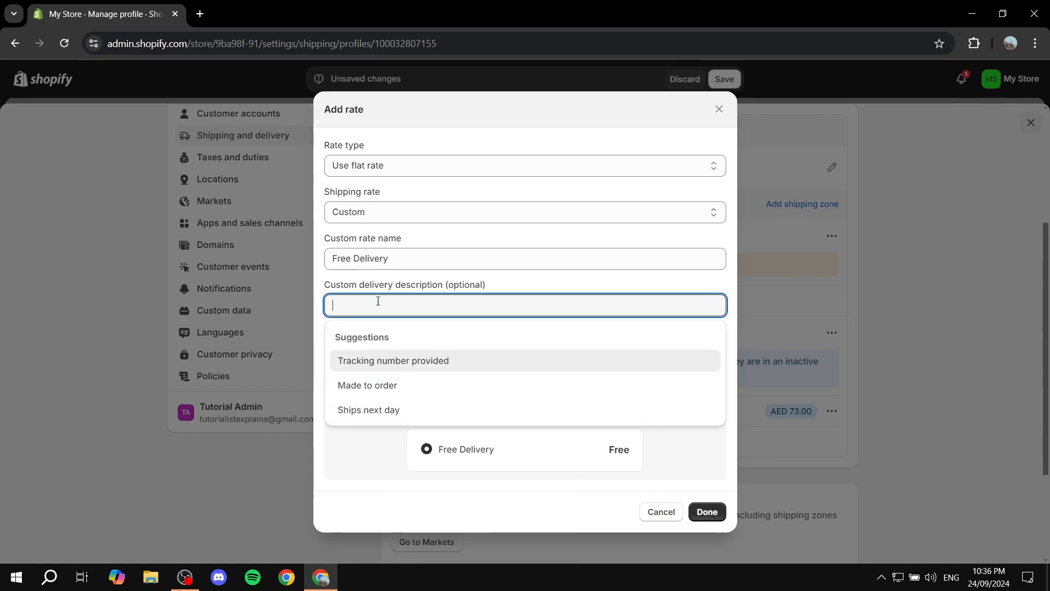
left_click_drag(319, 288, 570, 284)
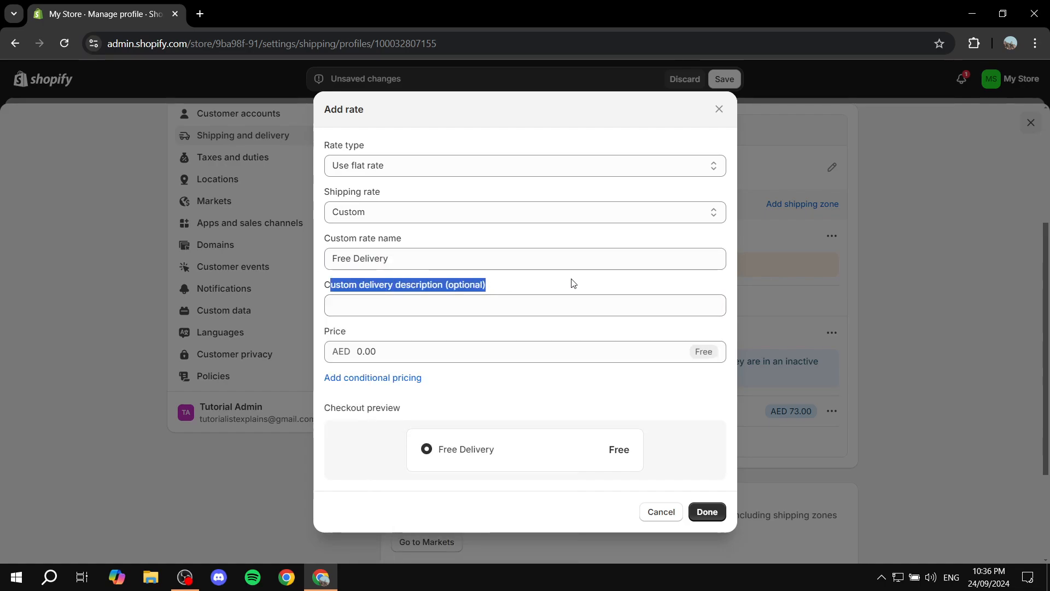
left_click(467, 294)
left_click(530, 311)
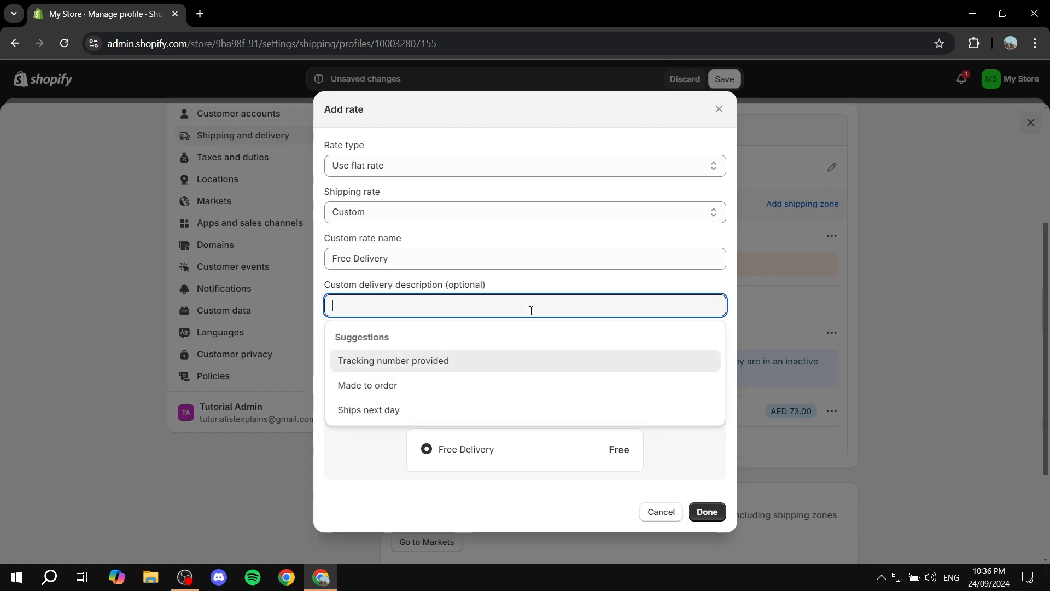
left_click(513, 288)
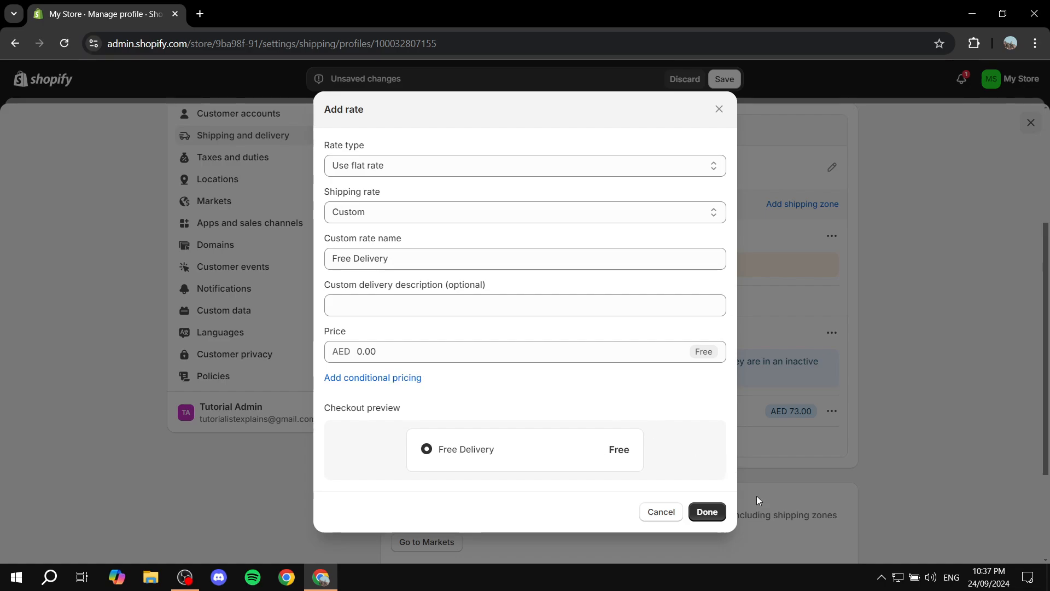
left_click(705, 513)
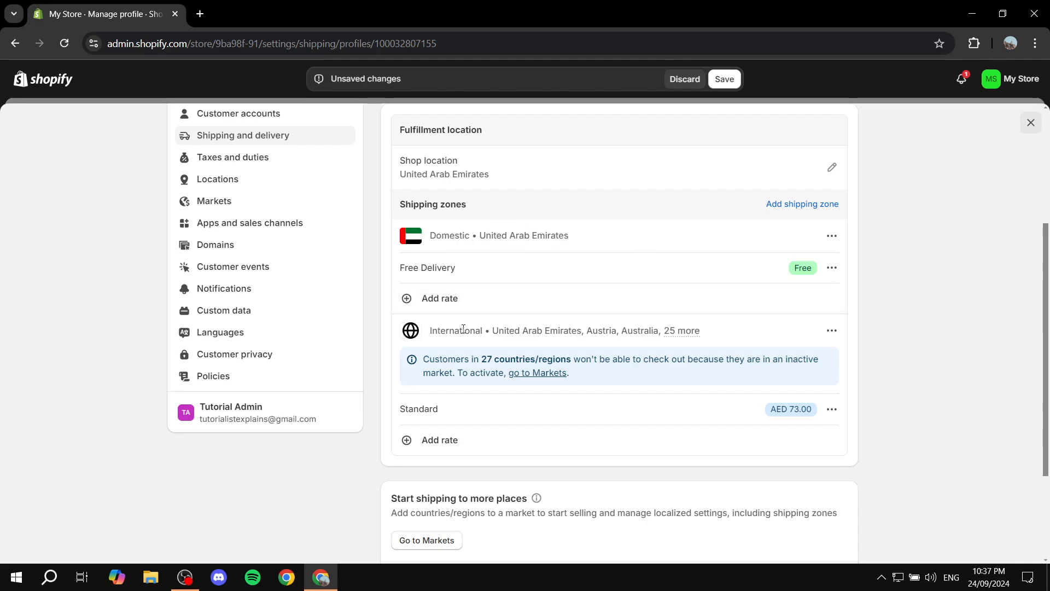
left_click(444, 298)
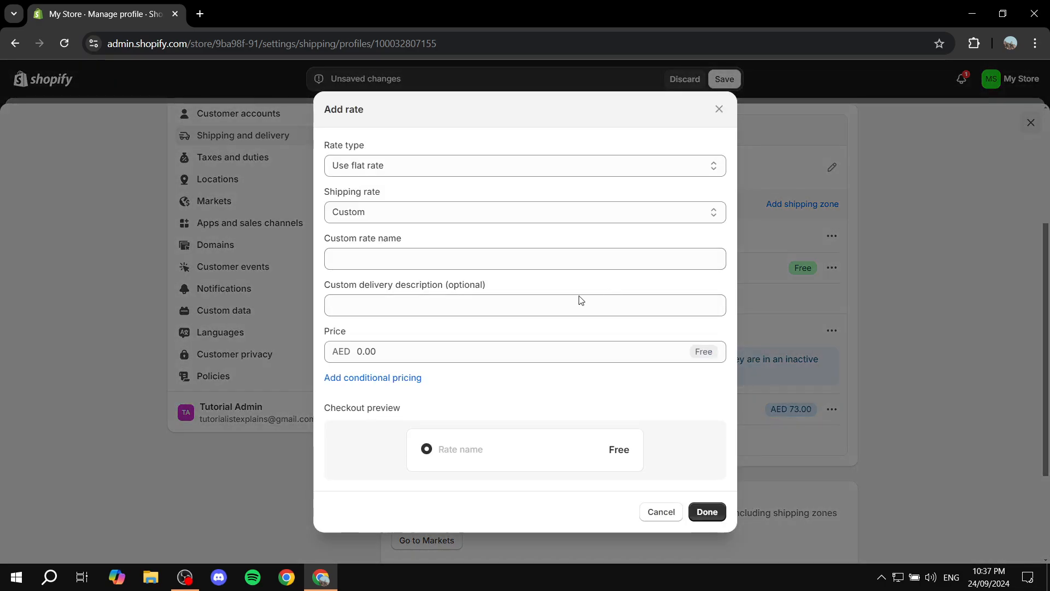
left_click(406, 353)
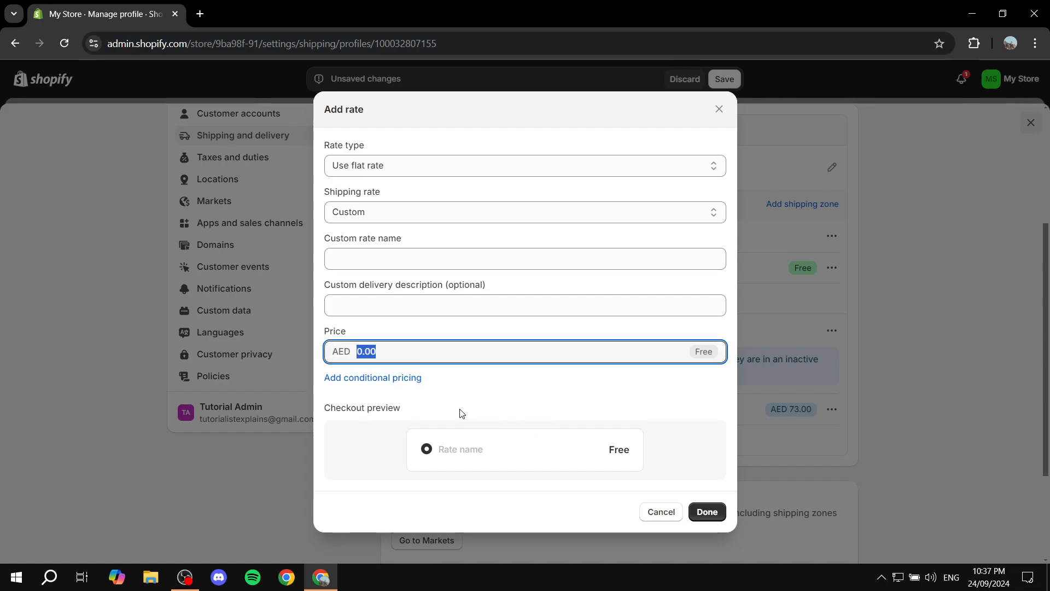
left_click(375, 260)
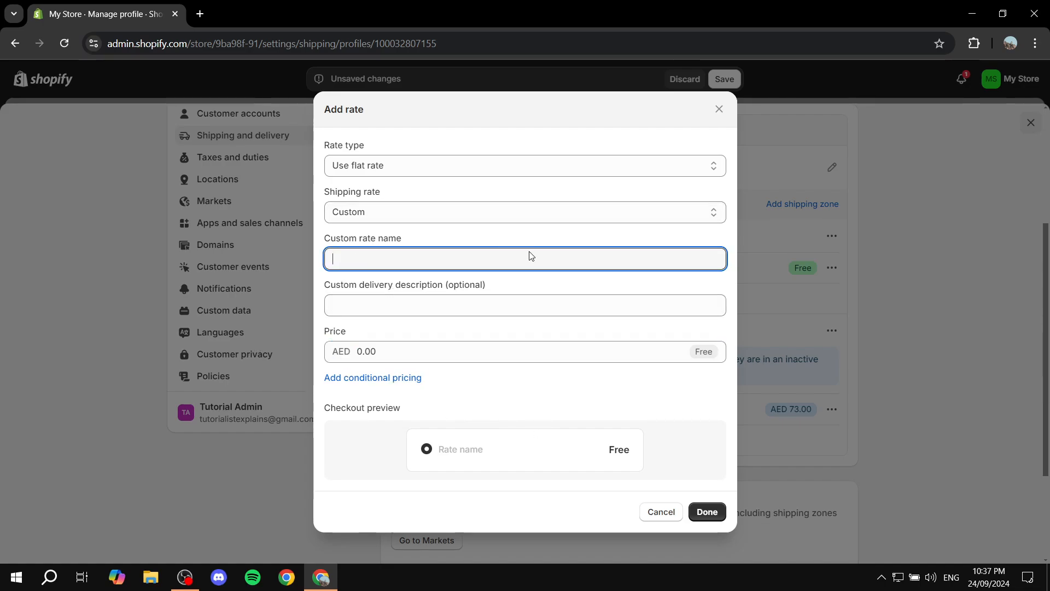
left_click(658, 512)
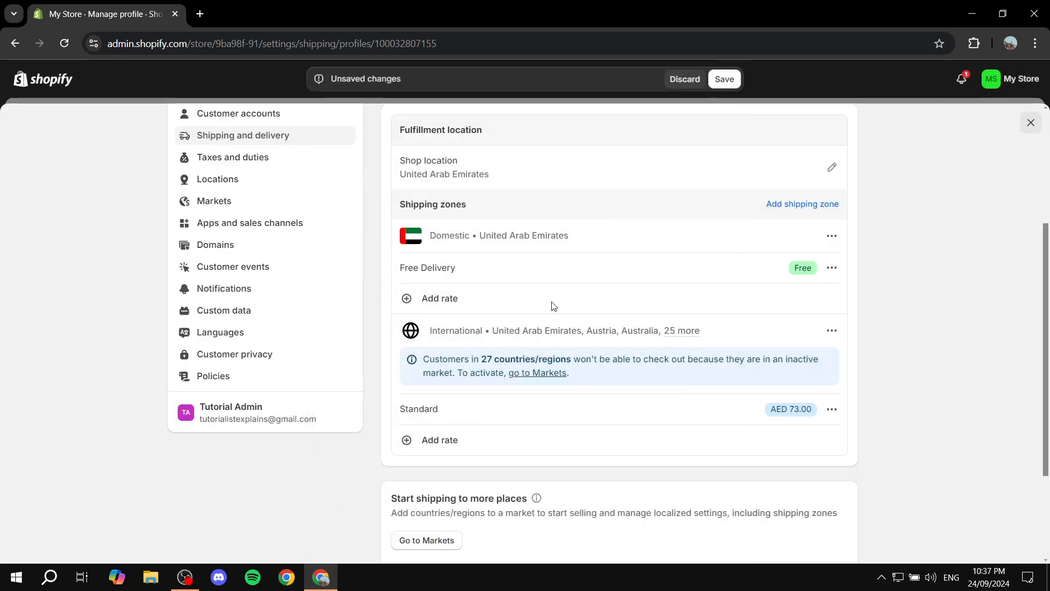
scroll(598, 293, "down", 1)
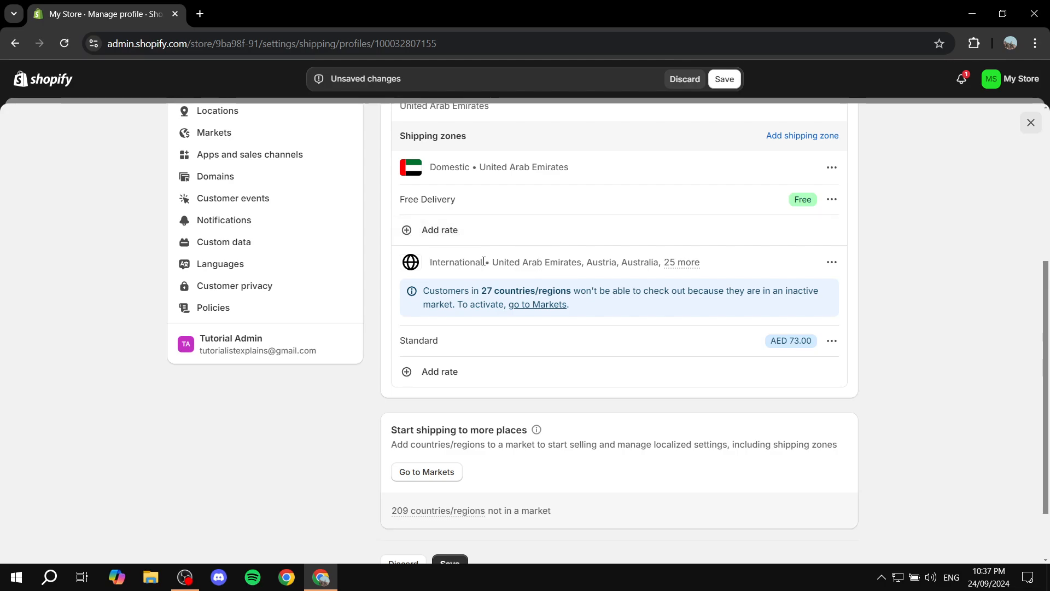
left_click(445, 377)
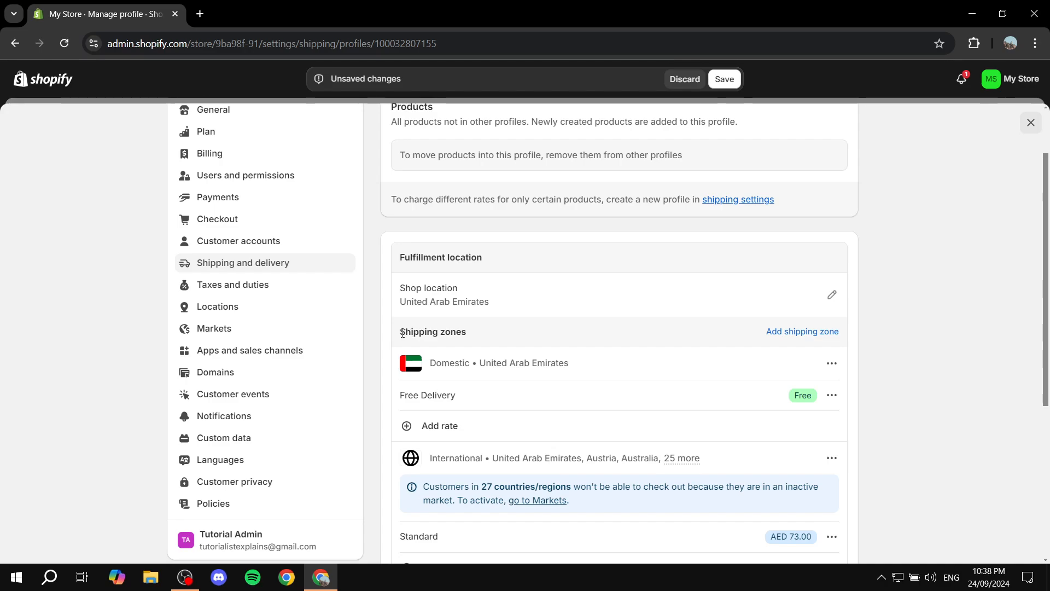
left_click_drag(400, 332, 492, 326)
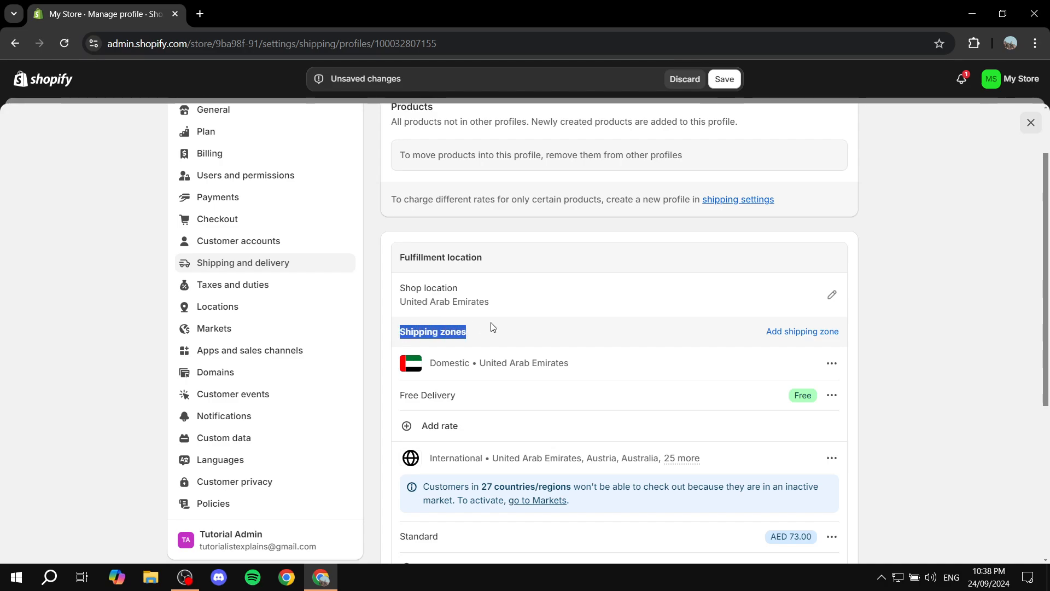
left_click(491, 327)
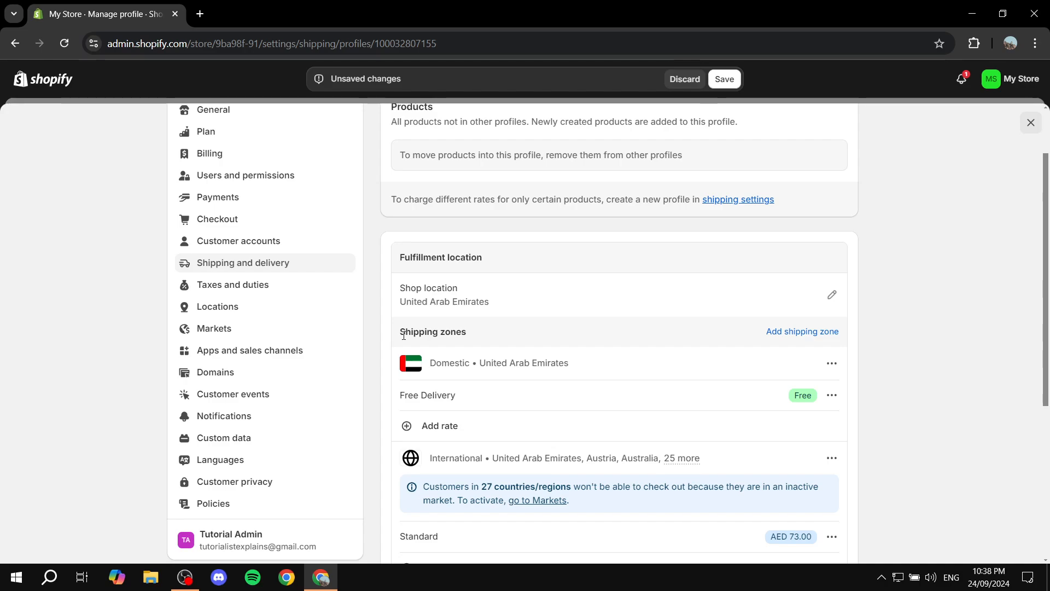
triple_click(483, 333)
left_click(482, 335)
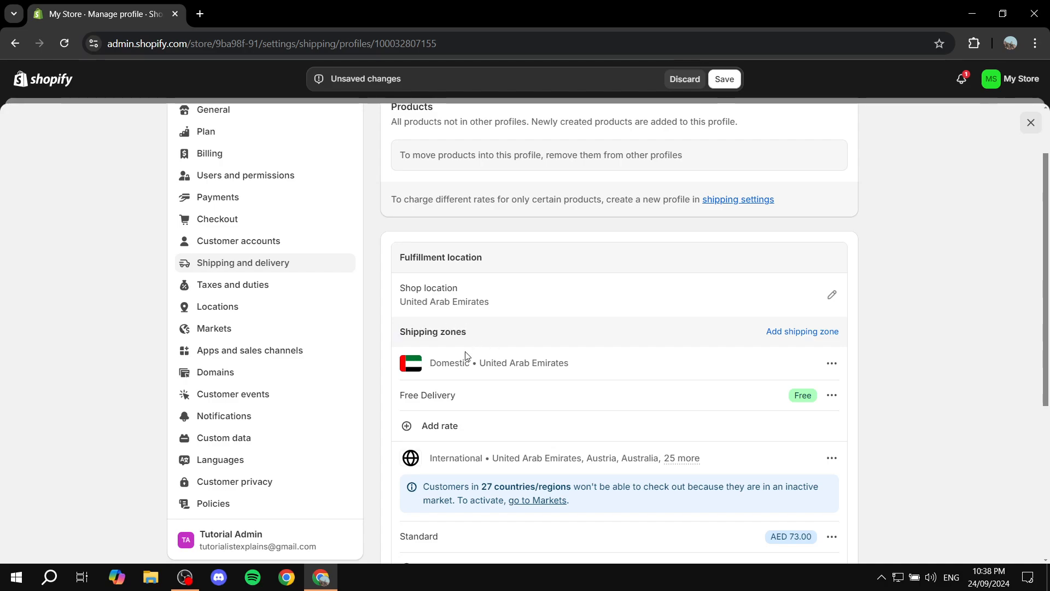
left_click_drag(431, 365, 503, 366)
left_click(629, 327)
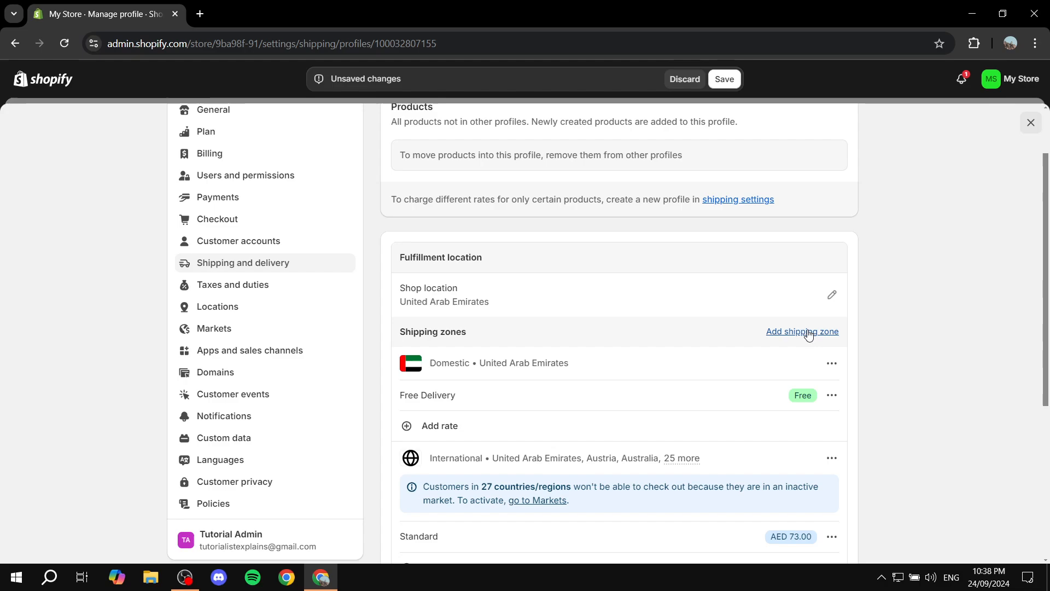
Step: Start a new shipping zone and look through the countries and regions offered for it
left_click(820, 332)
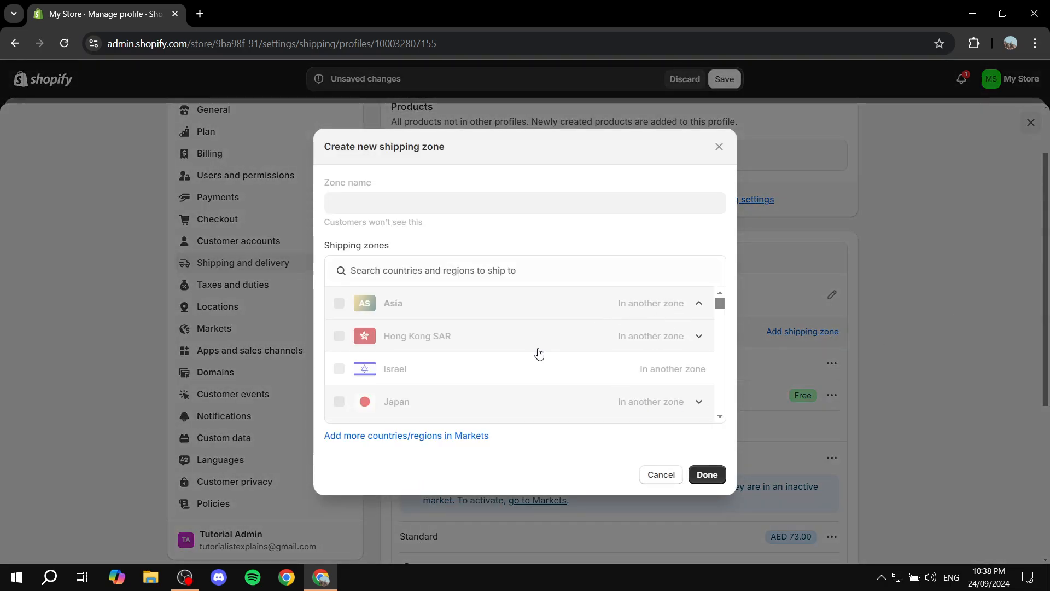
scroll(500, 361, "down", 3)
left_click(500, 351)
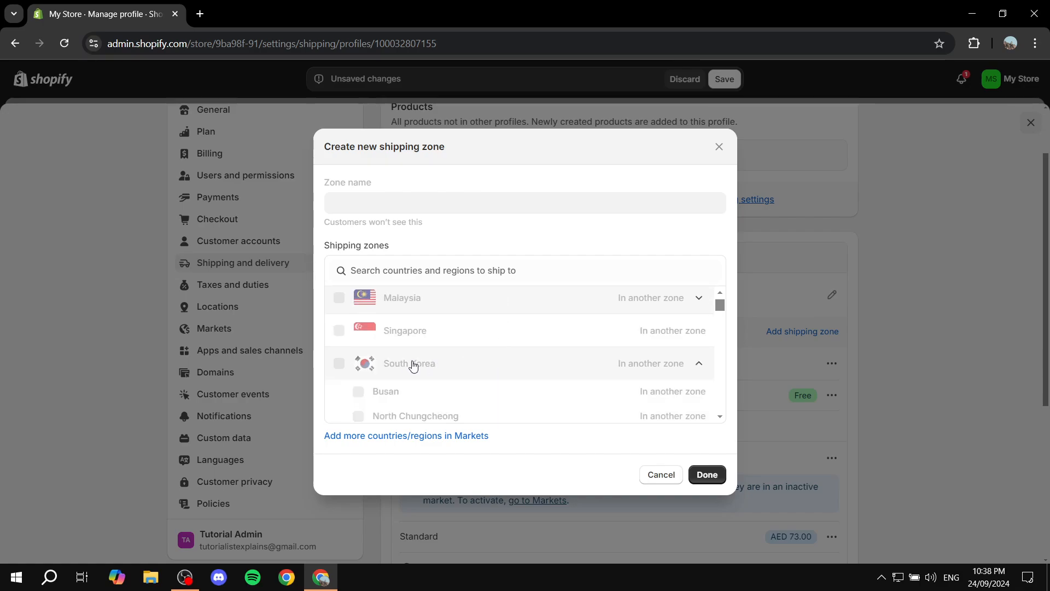
scroll(414, 365, "down", 2)
scroll(467, 392, "down", 3)
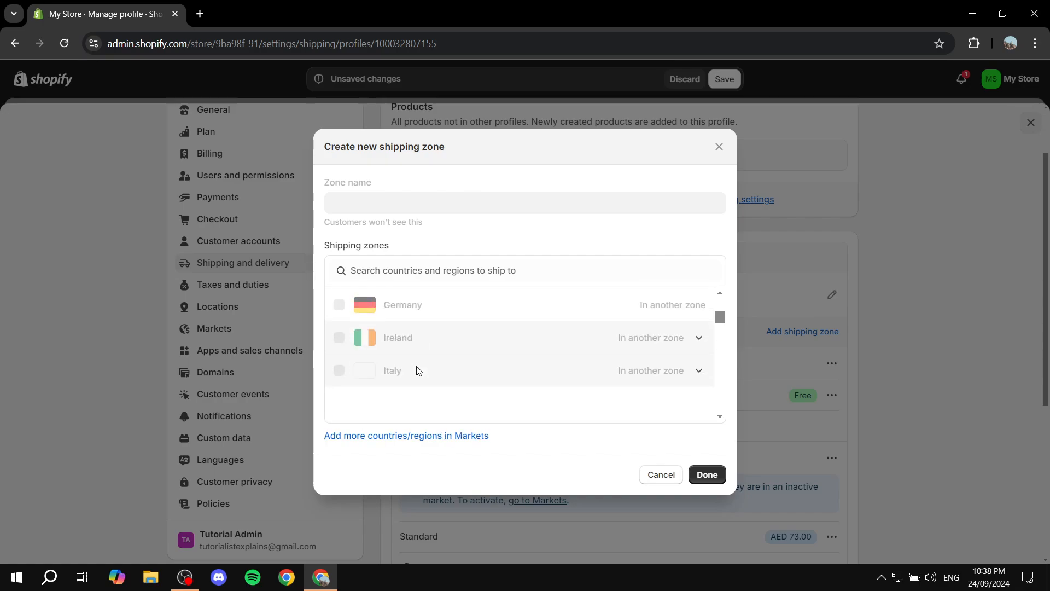
Step: Go to Markets from the new zone's form and browse the countries available for a new market without adding one
left_click(467, 436)
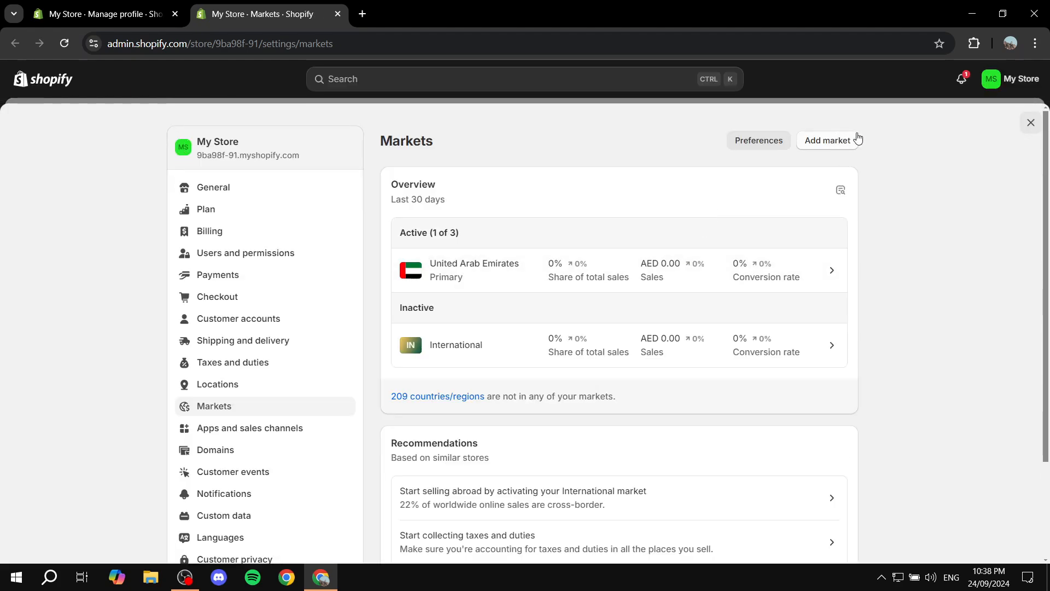
left_click(828, 143)
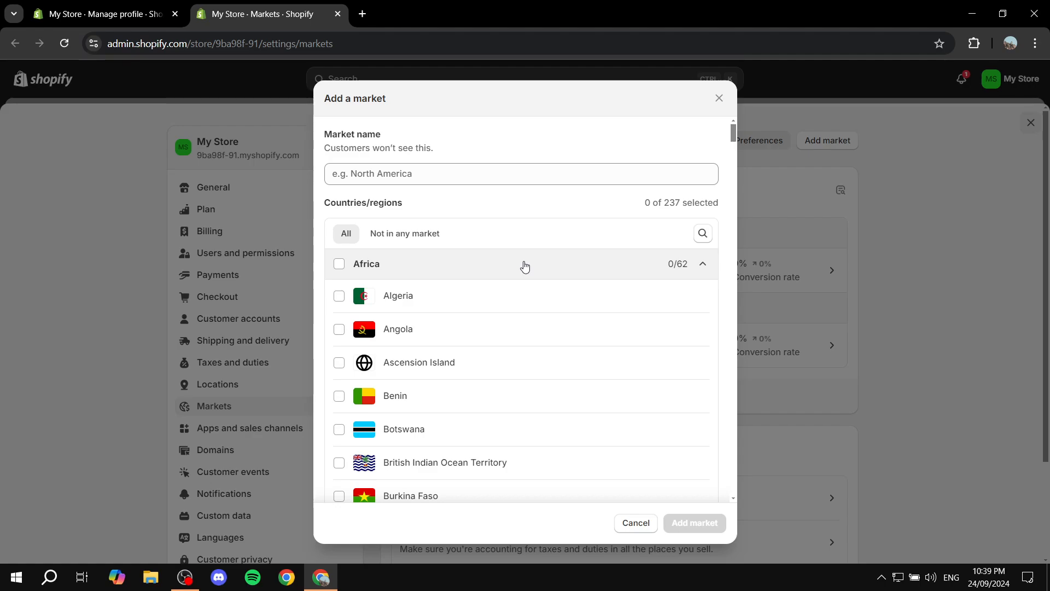
scroll(499, 368, "down", 8)
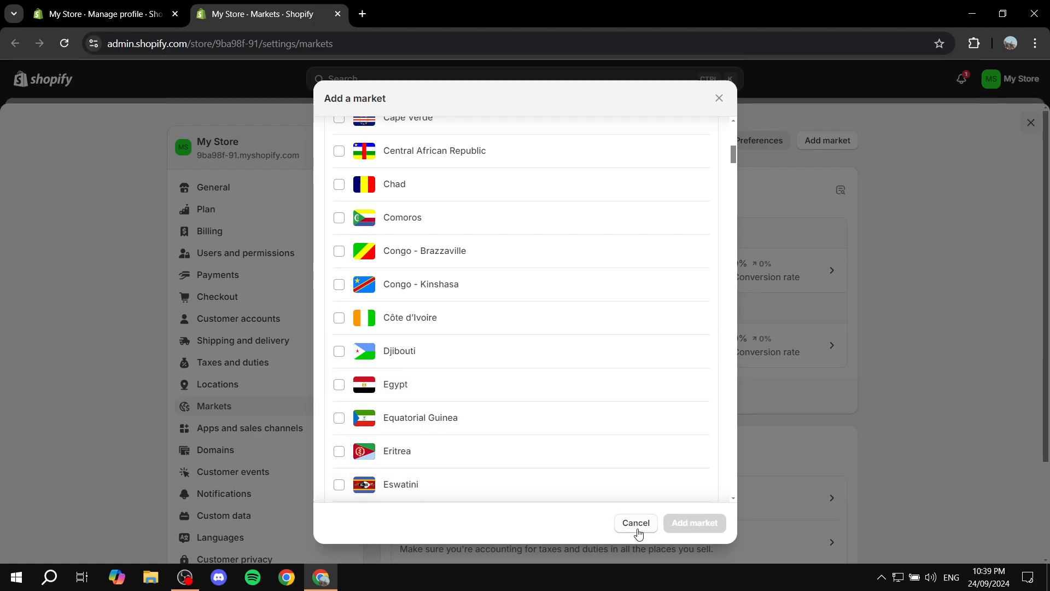
key("Escape")
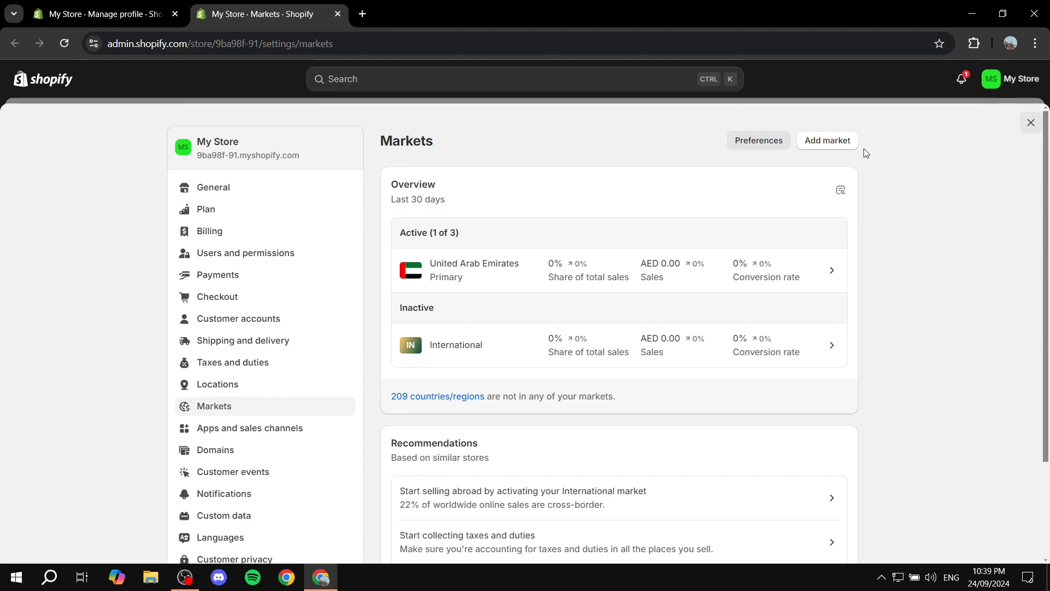
Step: Leave the Markets settings and cancel the new shipping zone in the General shipping profile
left_click(1032, 123)
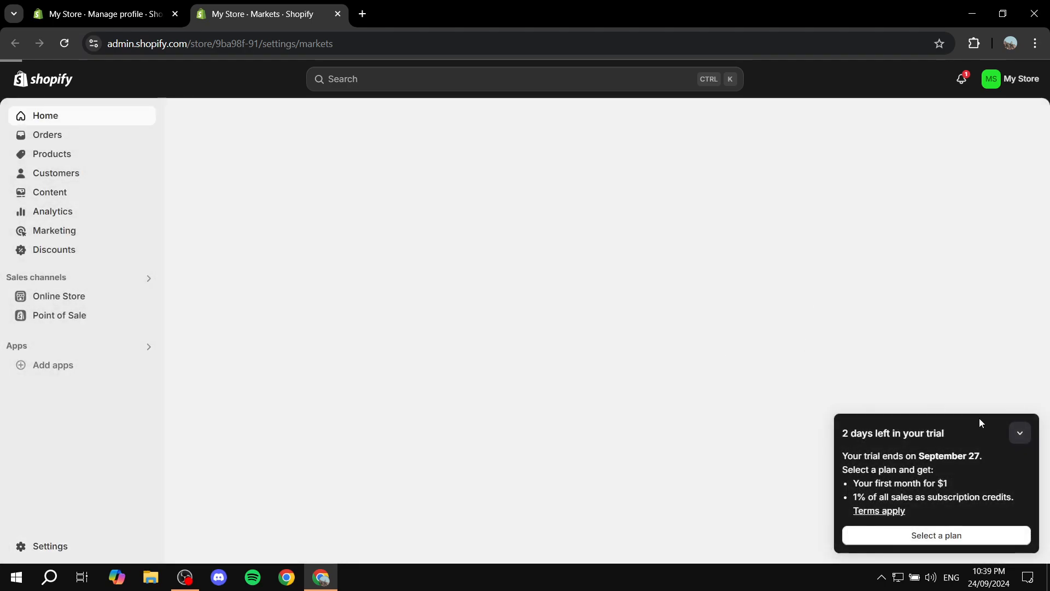
left_click(1020, 433)
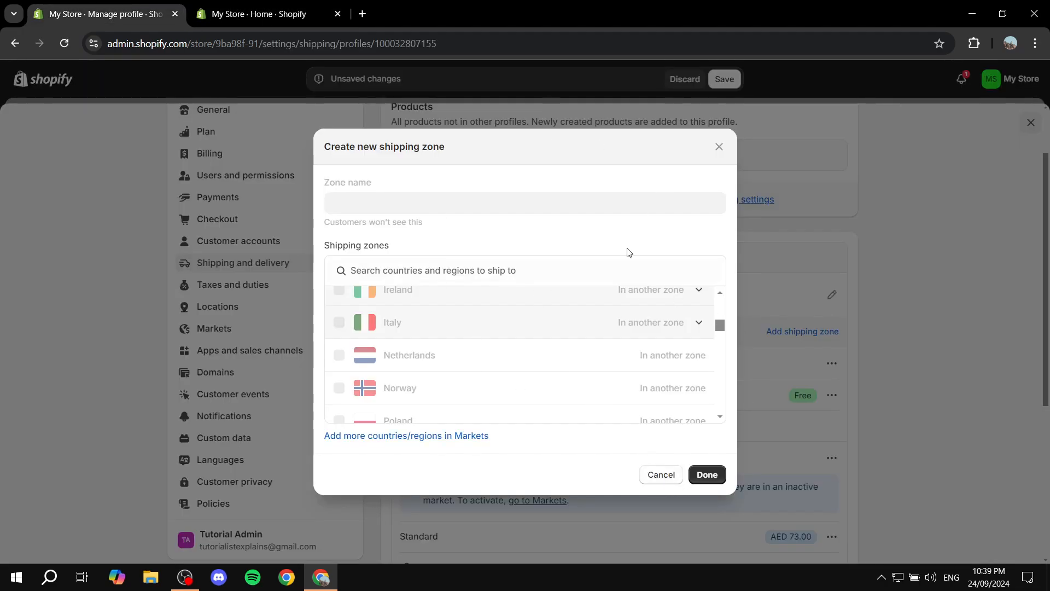
left_click(659, 470)
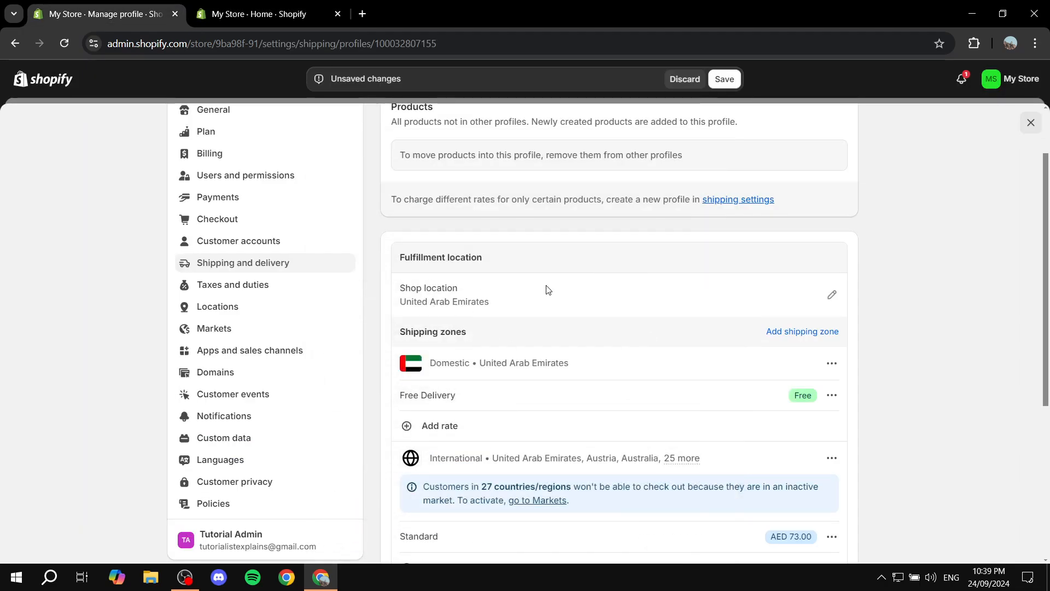
Step: Open the form for another Domestic zone rate and close it without adding a rate
scroll(621, 335, "down", 2)
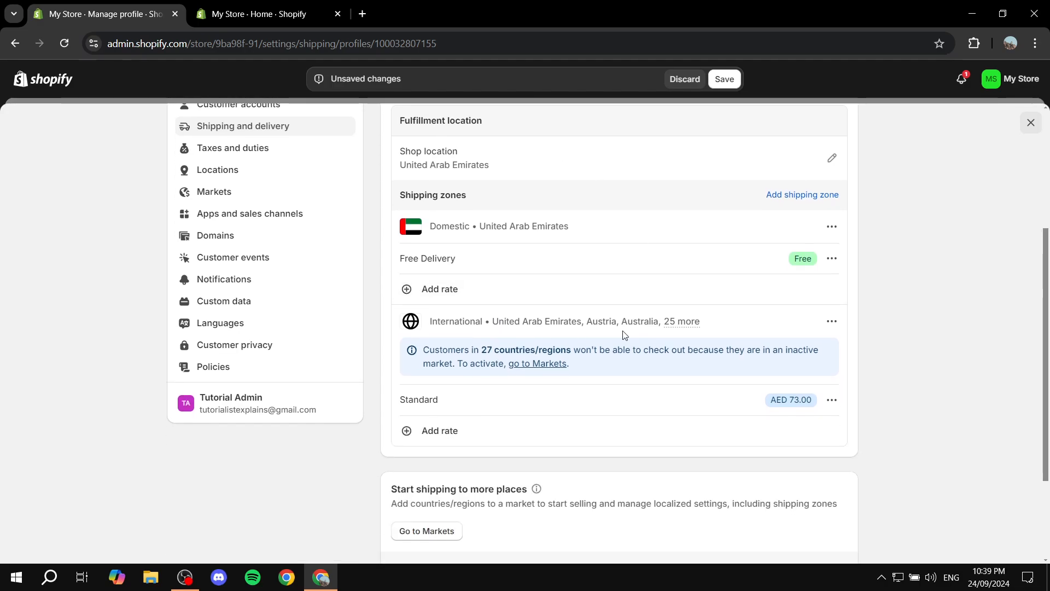
left_click(434, 294)
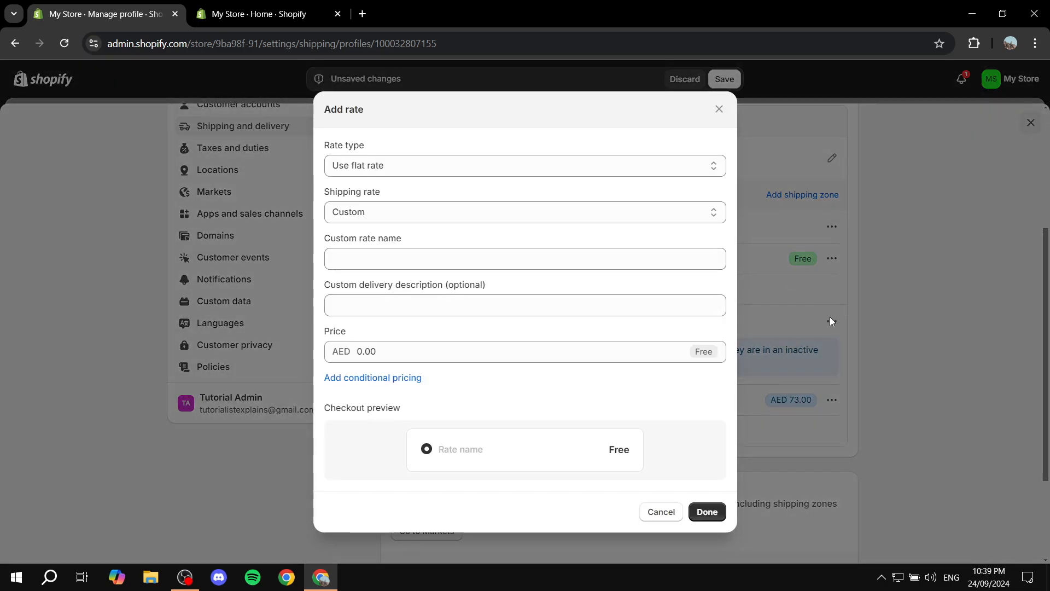
left_click(719, 110)
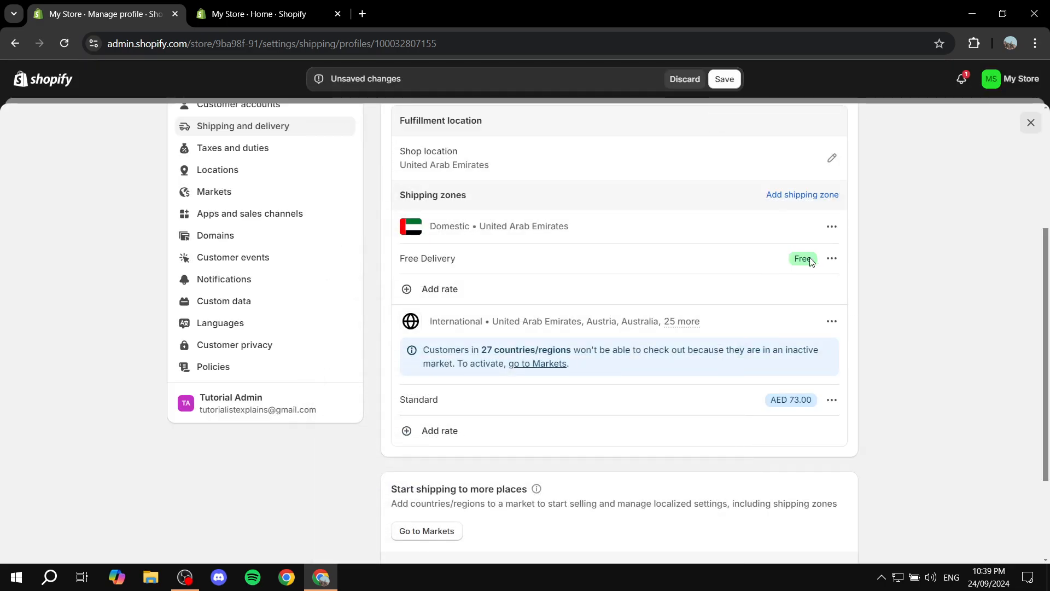
scroll(694, 387, "up", 4)
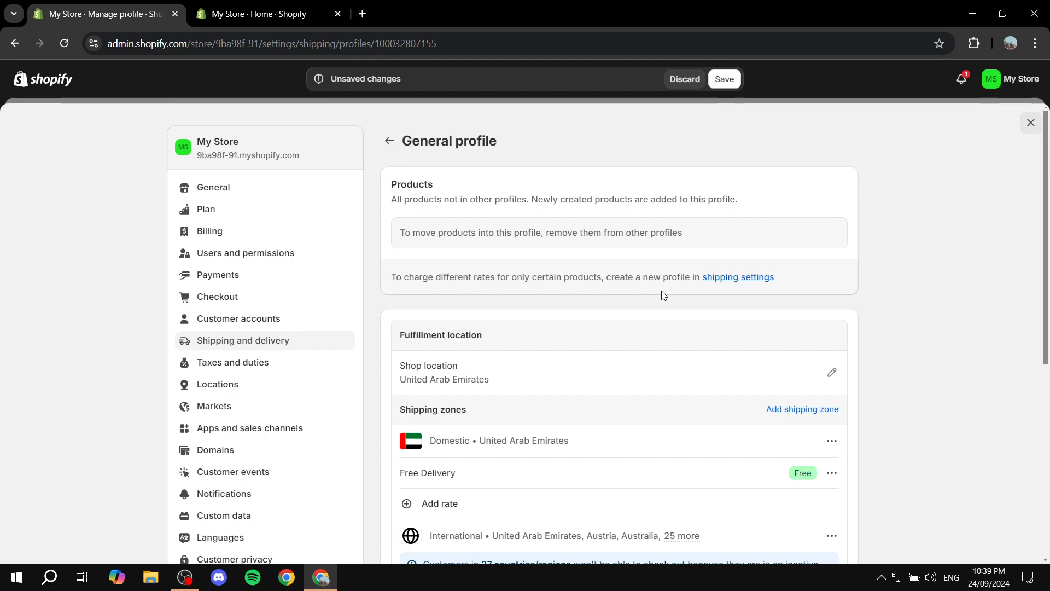
scroll(658, 293, "down", 5)
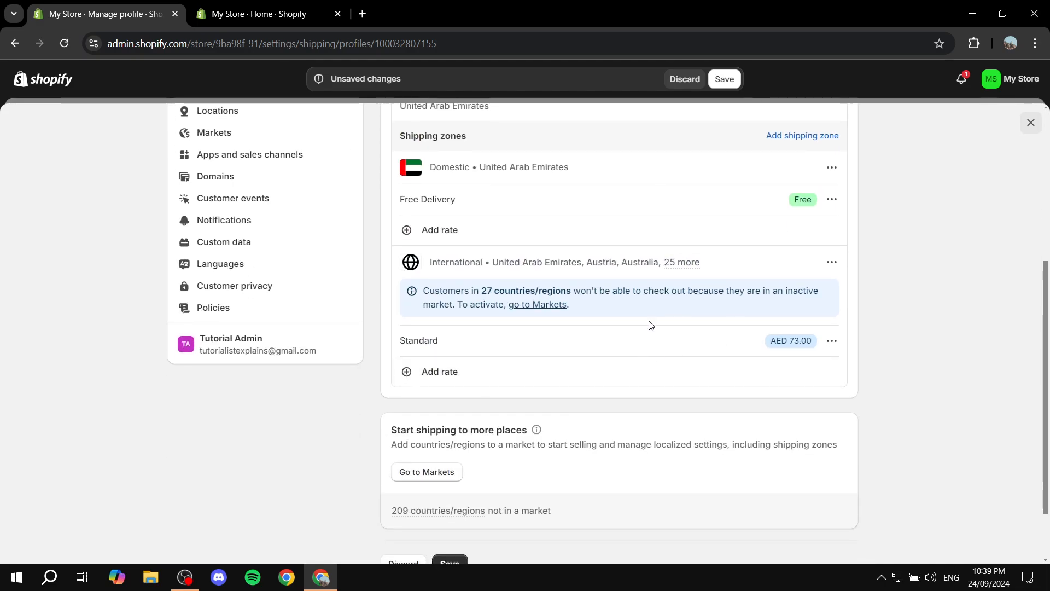
scroll(671, 326, "up", 5)
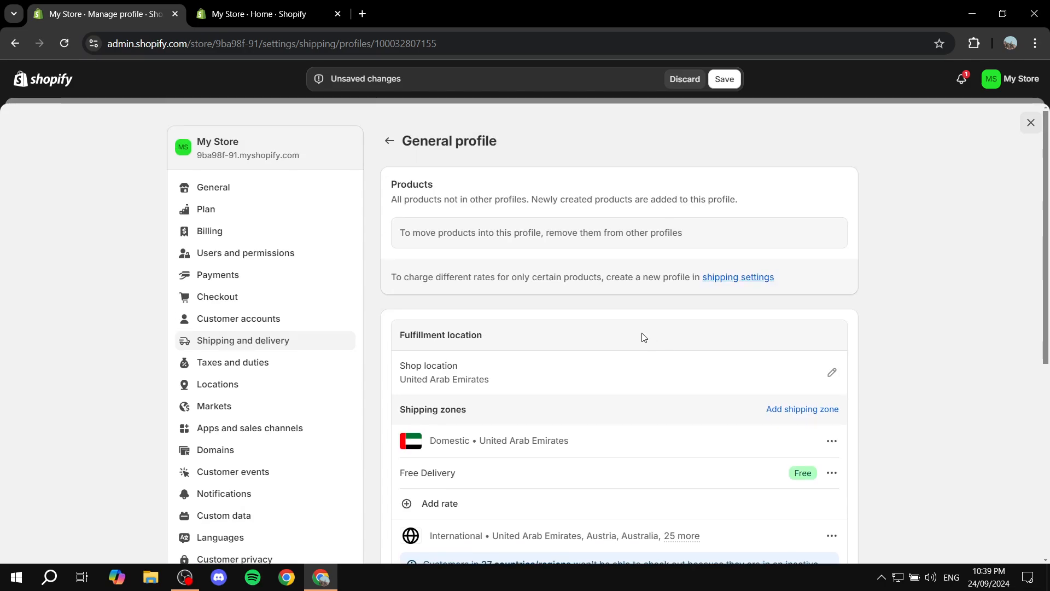